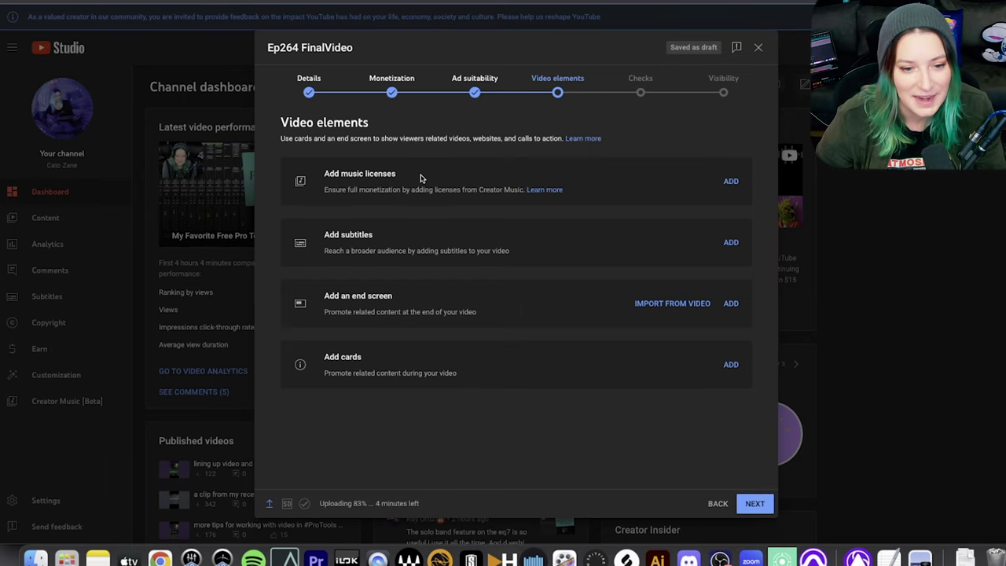
Step: From the Add music licenses help, open and skim the 'Get started with Creator Music' article
left_click(539, 192)
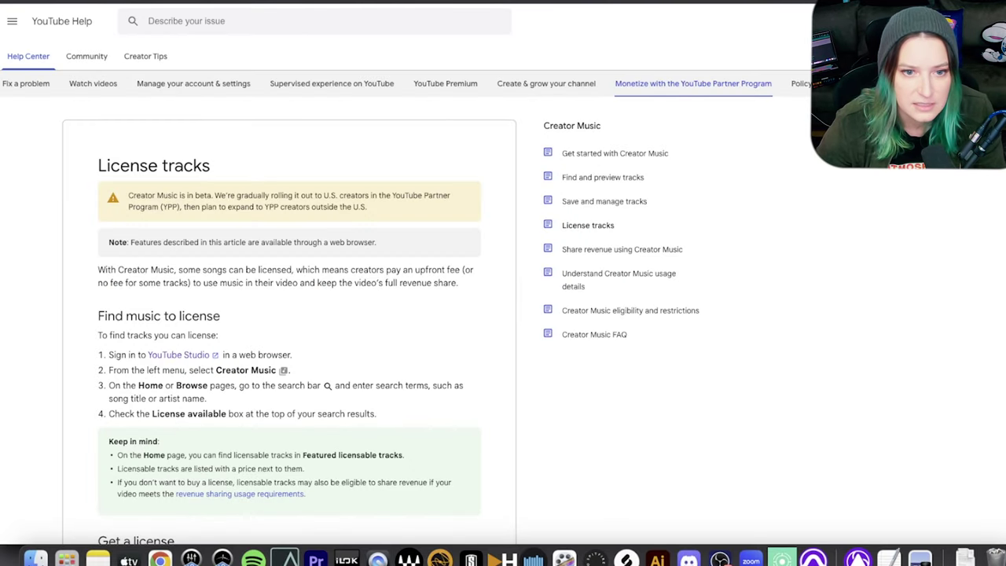
left_click(614, 153)
scroll(444, 246, "down", 1)
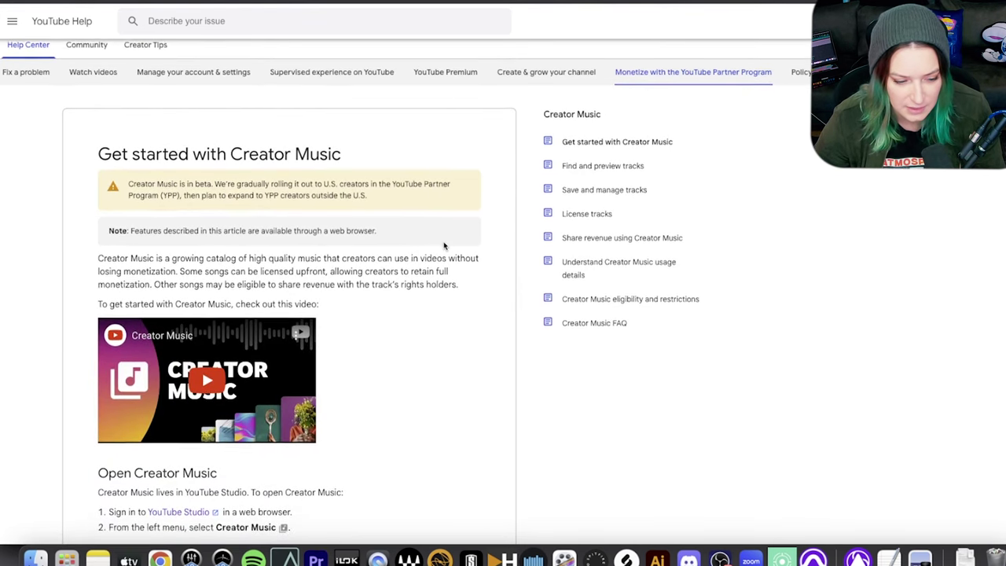
scroll(444, 247, "down", 5)
scroll(445, 247, "down", 10)
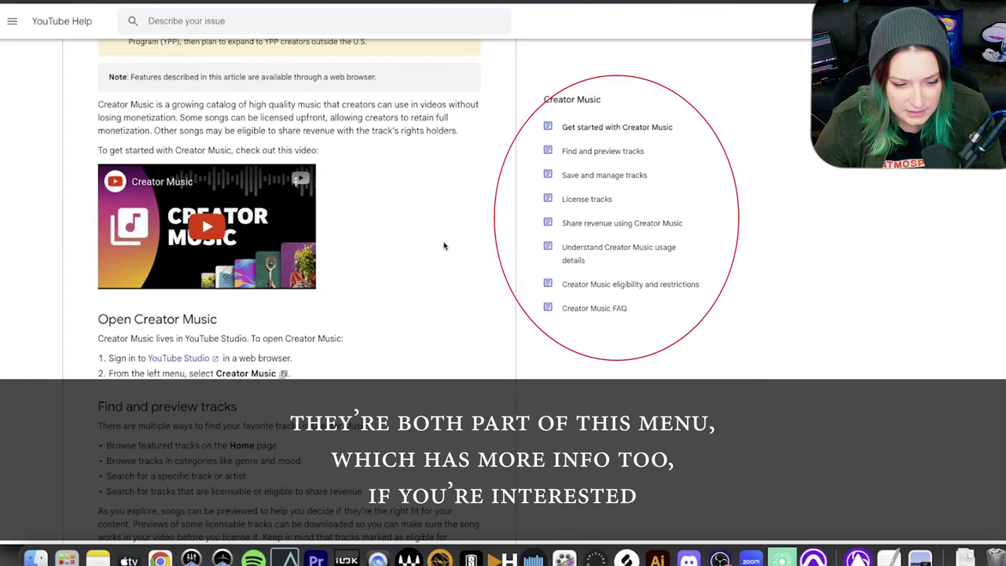
scroll(444, 246, "down", 3)
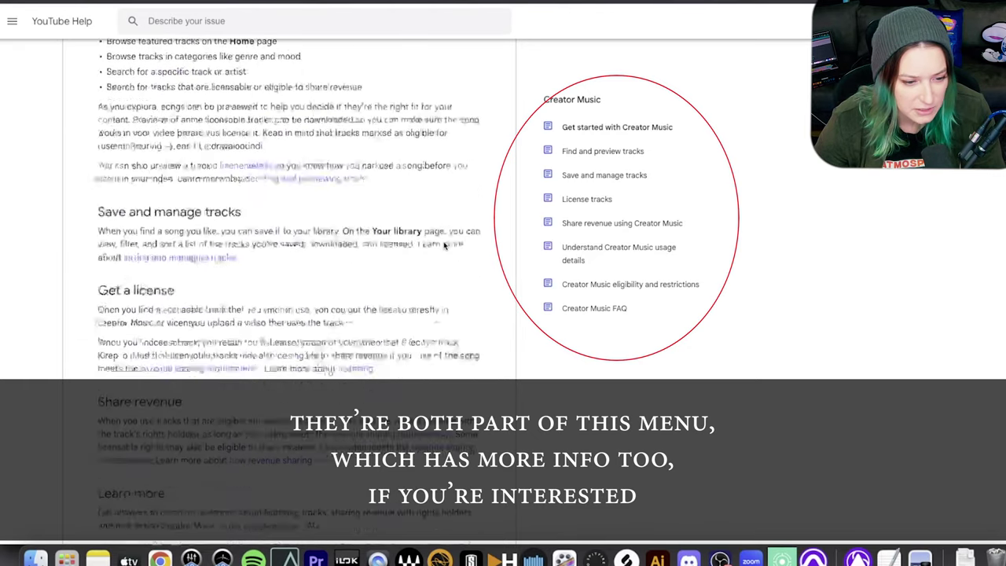
scroll(444, 246, "up", 4)
scroll(444, 246, "up", 5)
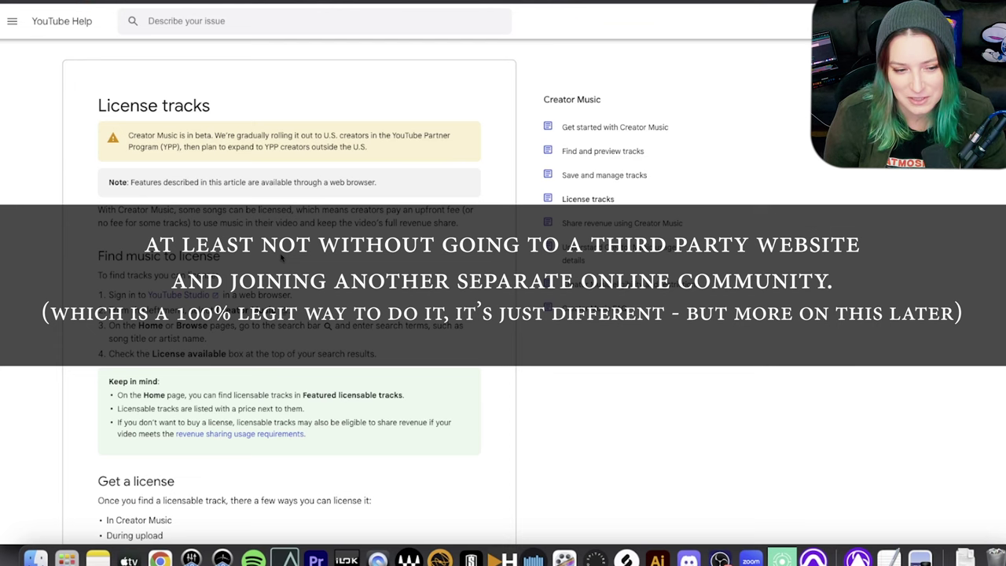
Step: Scroll the License tracks article down toward its Get a license routes
scroll(283, 275, "down", 5)
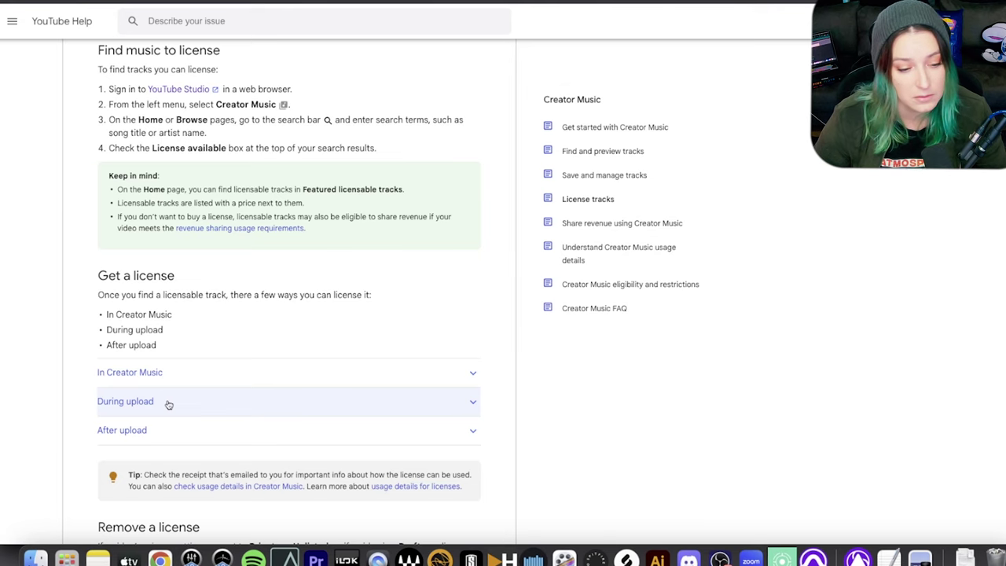
Step: Expand the After upload section and read through its five licensing steps
left_click(164, 431)
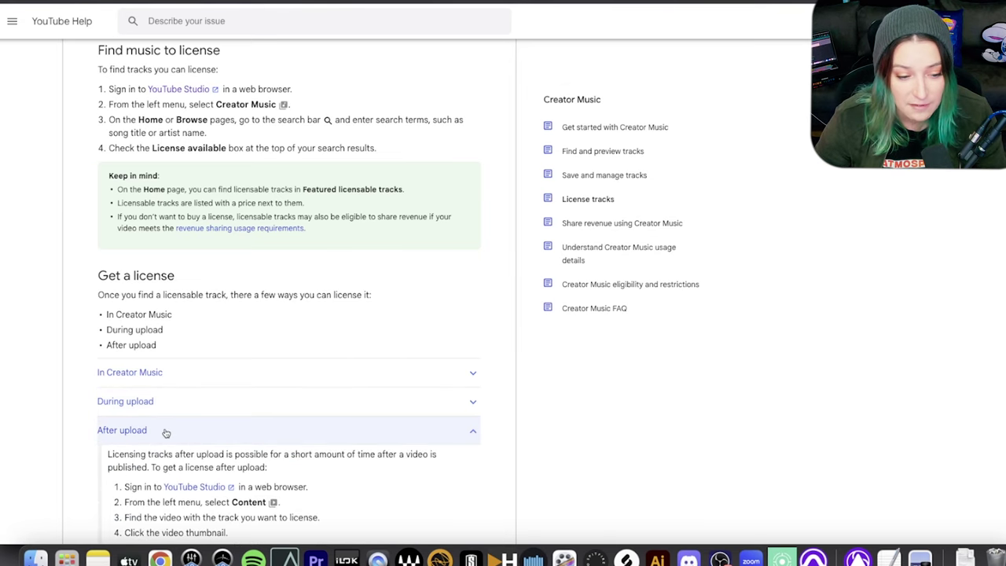
left_click_drag(288, 450, 346, 451)
scroll(390, 496, "down", 1)
scroll(391, 496, "down", 1)
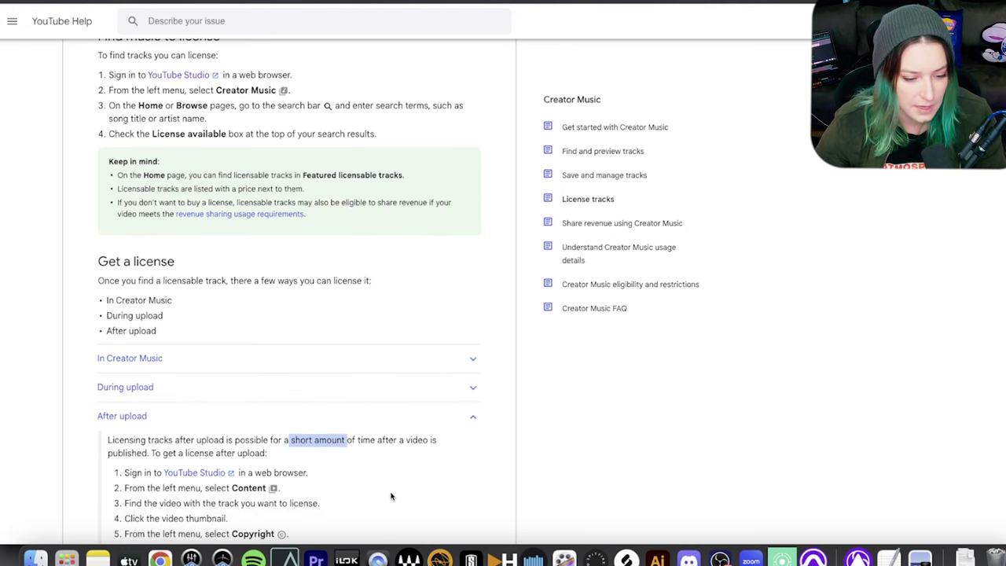
scroll(391, 496, "down", 5)
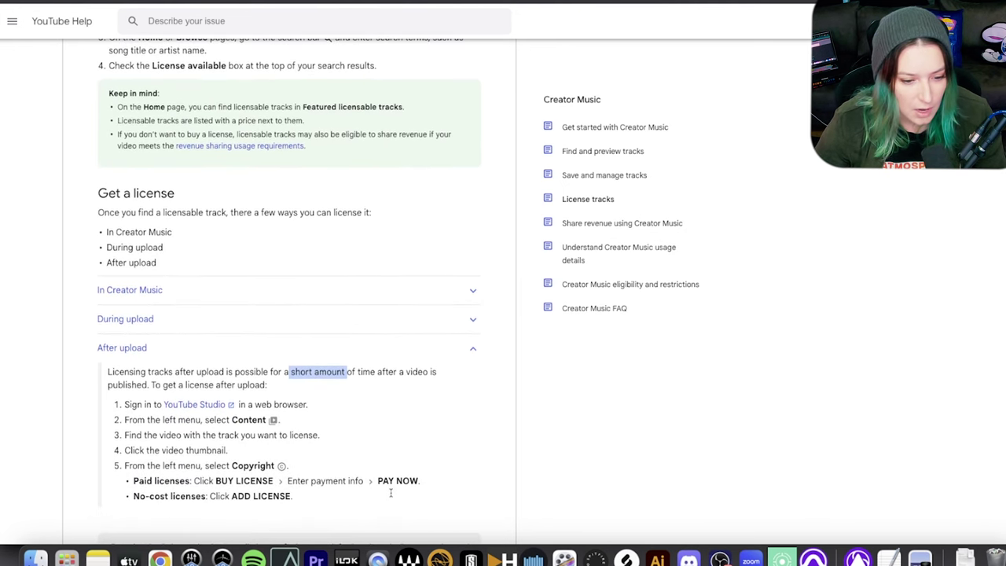
scroll(391, 493, "down", 2)
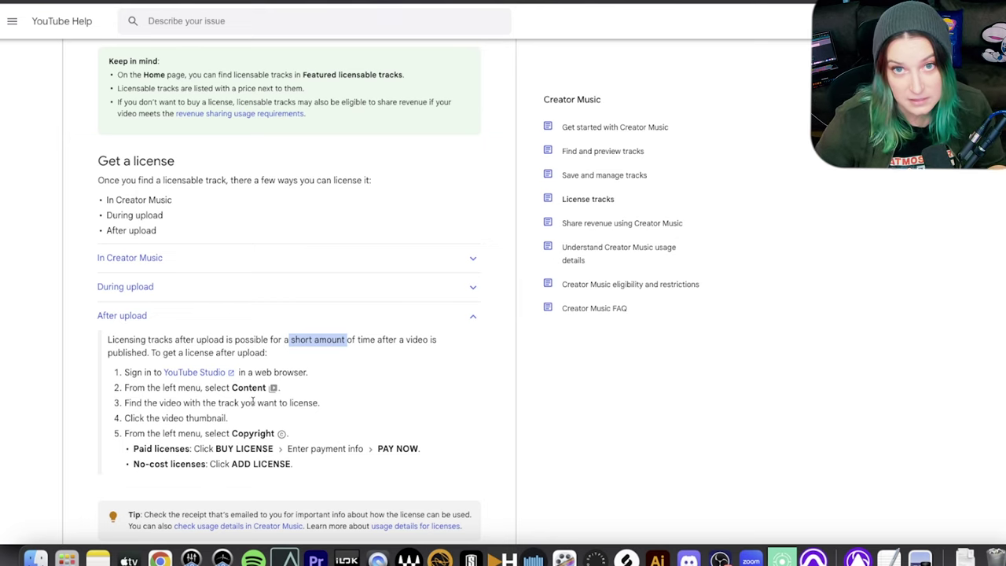
Step: Scroll the Ep264 FinalVideo upload's Video elements step in YouTube Studio
scroll(253, 402, "down", 5)
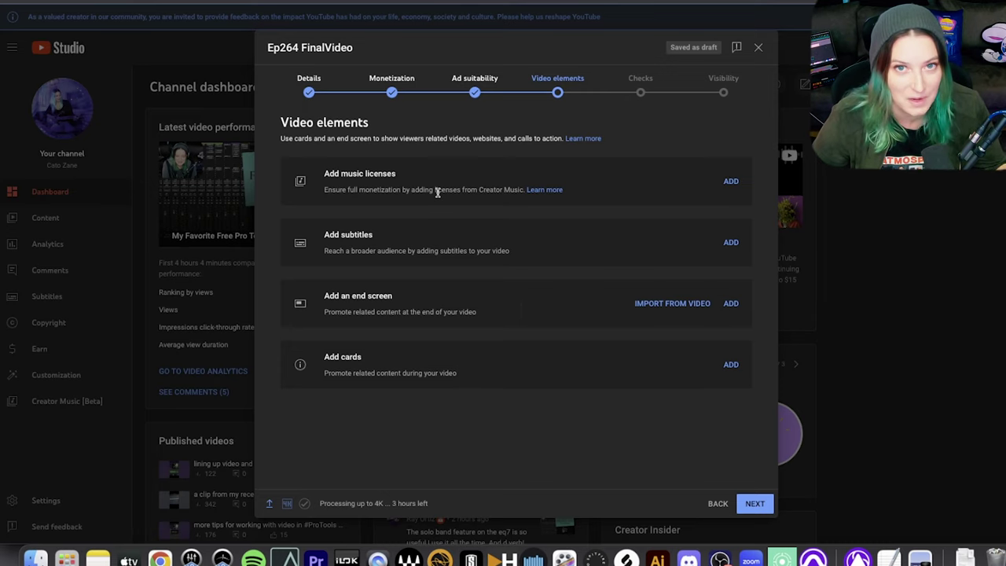
Step: Start adding music licenses to the video and accept the Creator Music terms
left_click(731, 182)
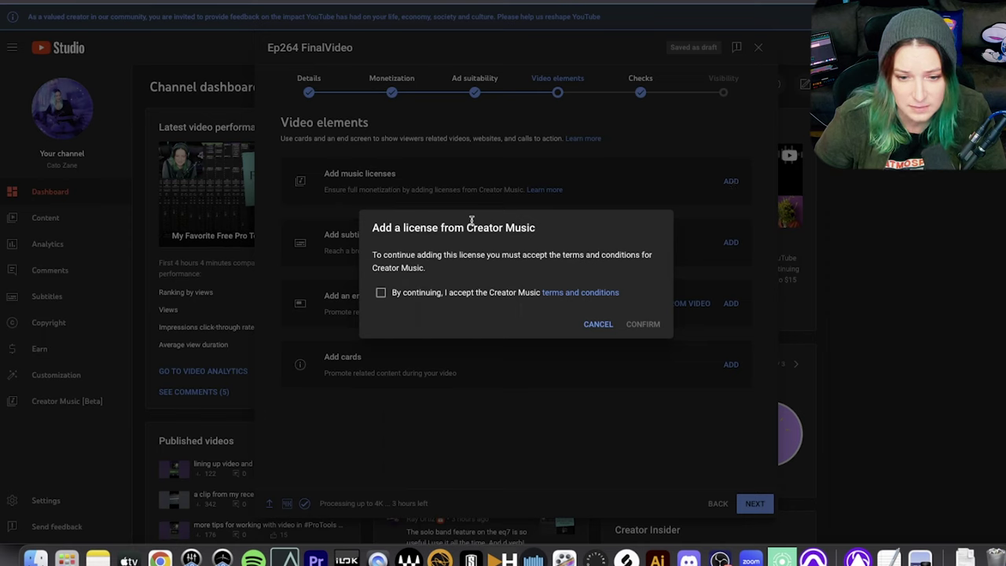
left_click_drag(417, 228, 498, 253)
left_click(497, 254)
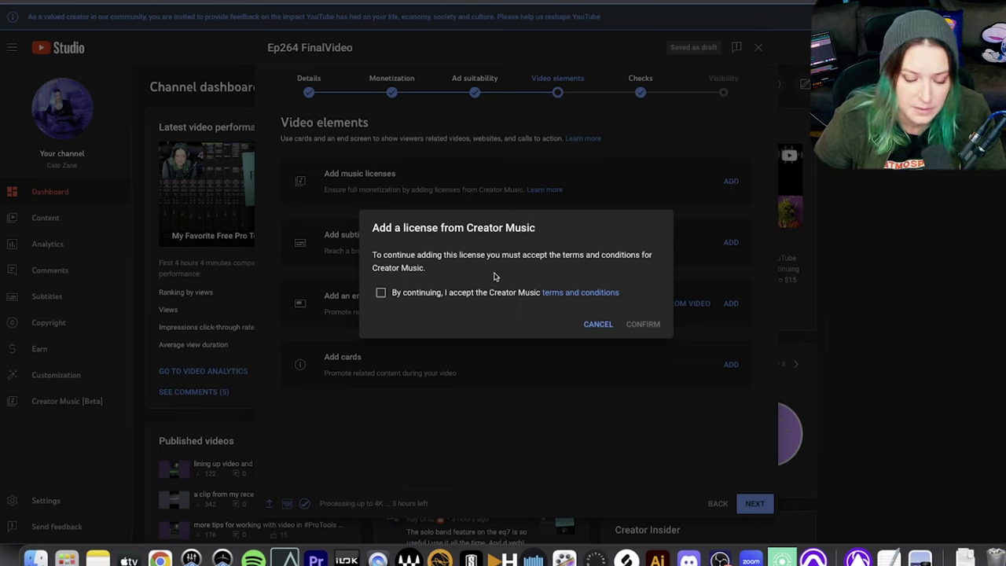
left_click(382, 293)
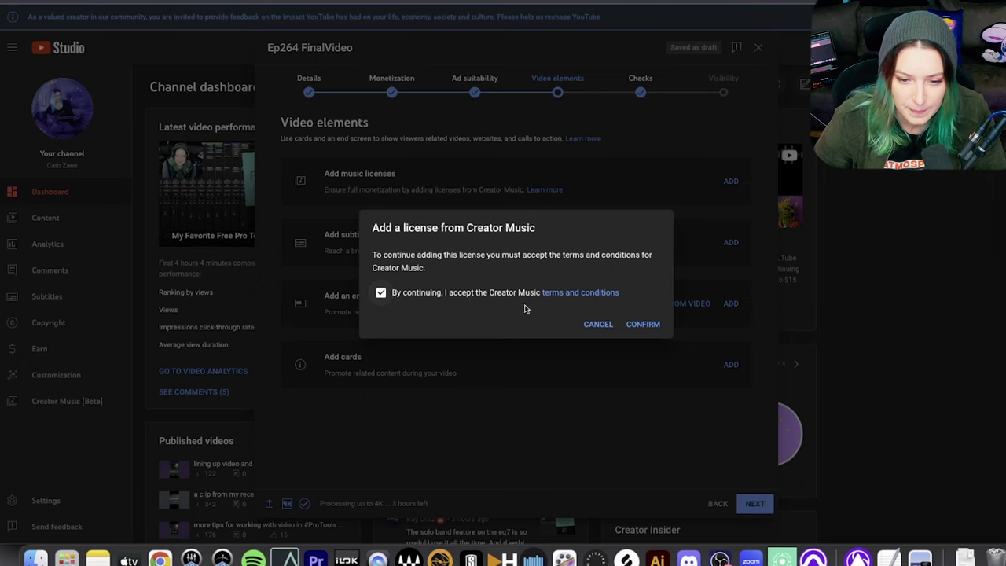
left_click(643, 323)
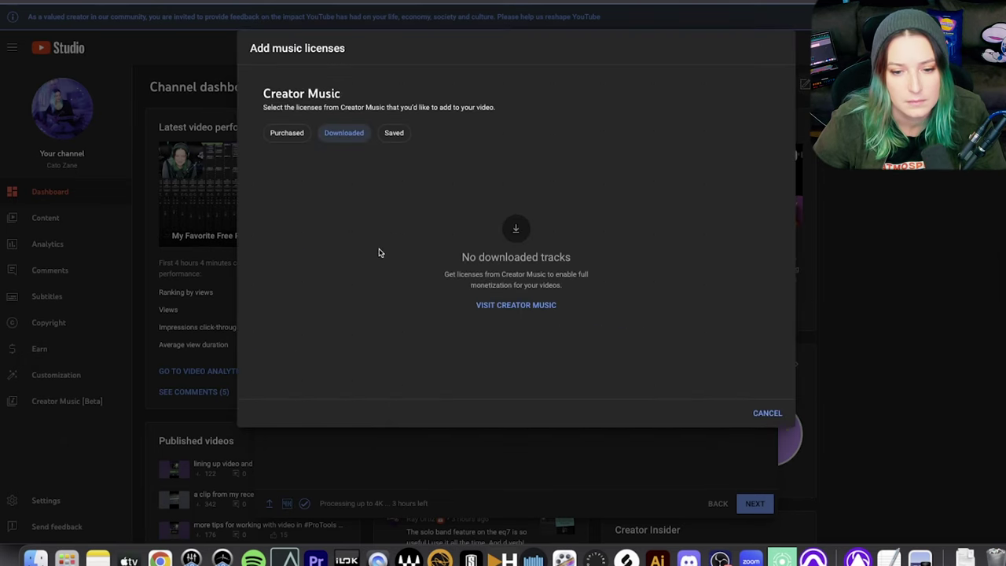
Step: Check the empty Purchased, Downloaded and Saved tabs, then go to Creator Music
left_click(304, 133)
left_click(329, 137)
left_click(390, 135)
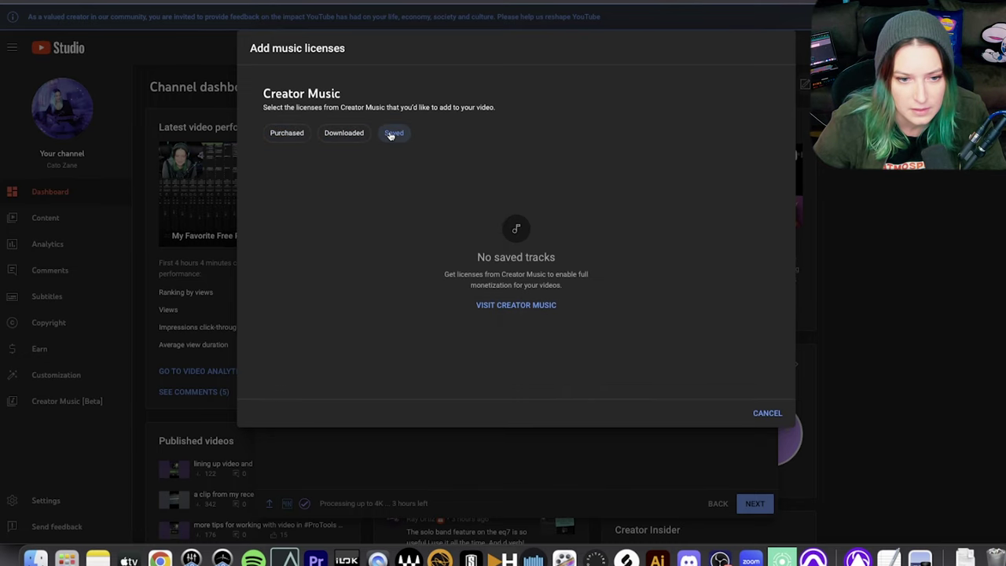
left_click(534, 305)
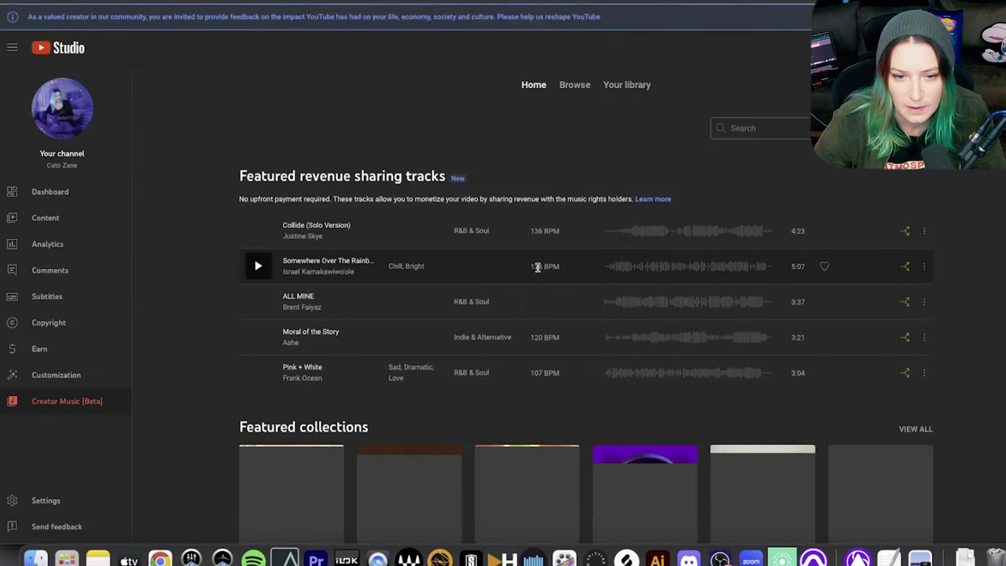
scroll(558, 165, "down", 1)
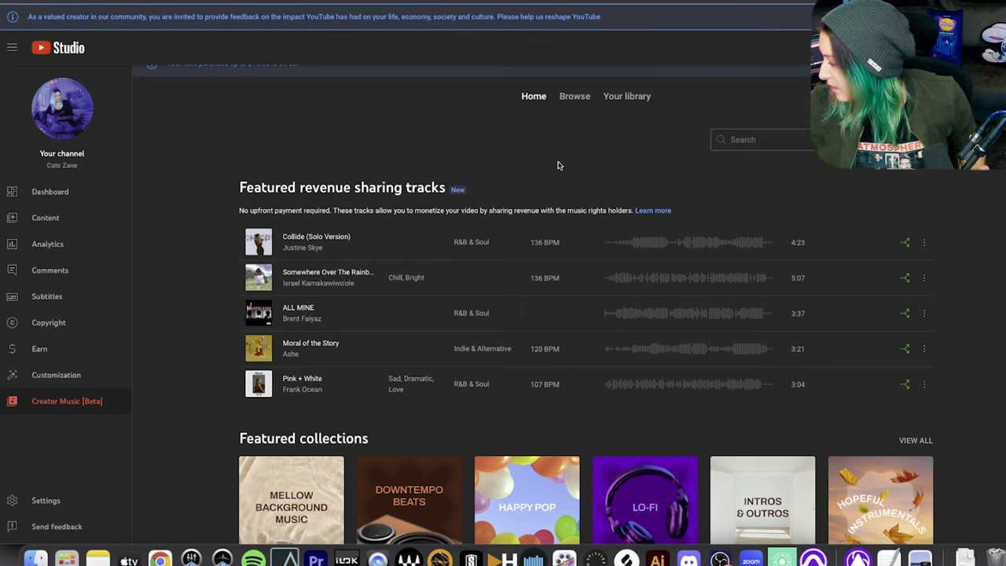
left_click(259, 383)
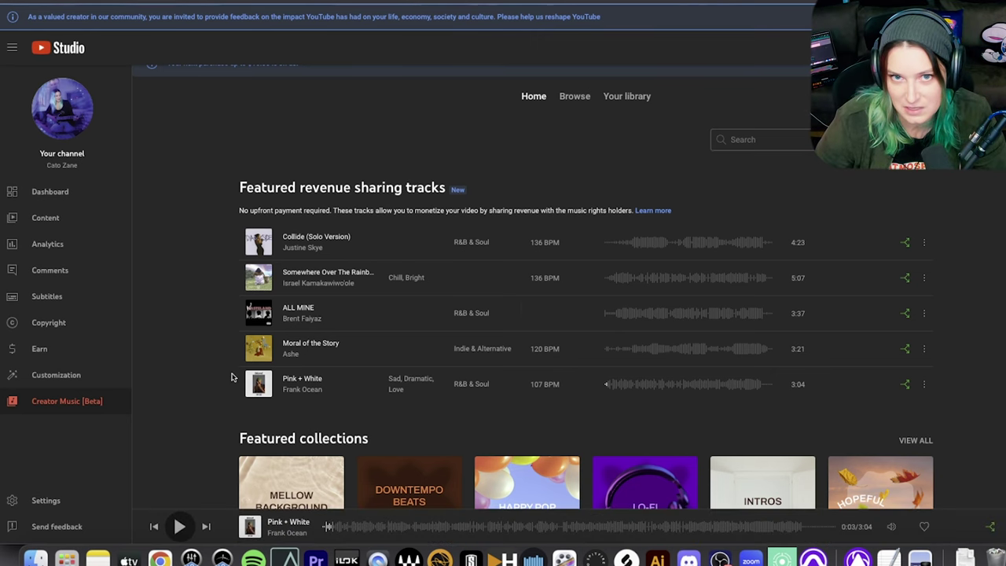
scroll(260, 357, "down", 3)
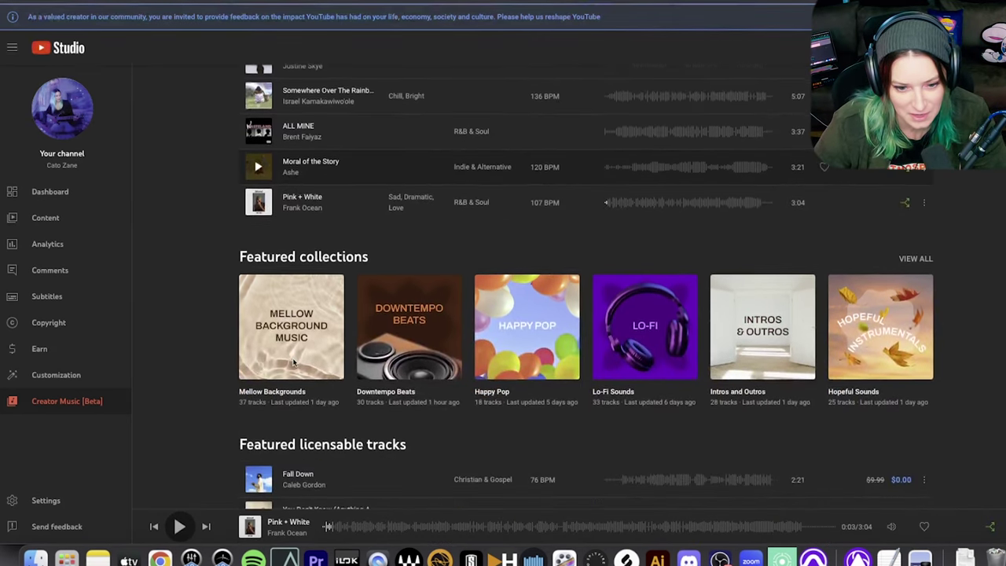
scroll(293, 362, "down", 3)
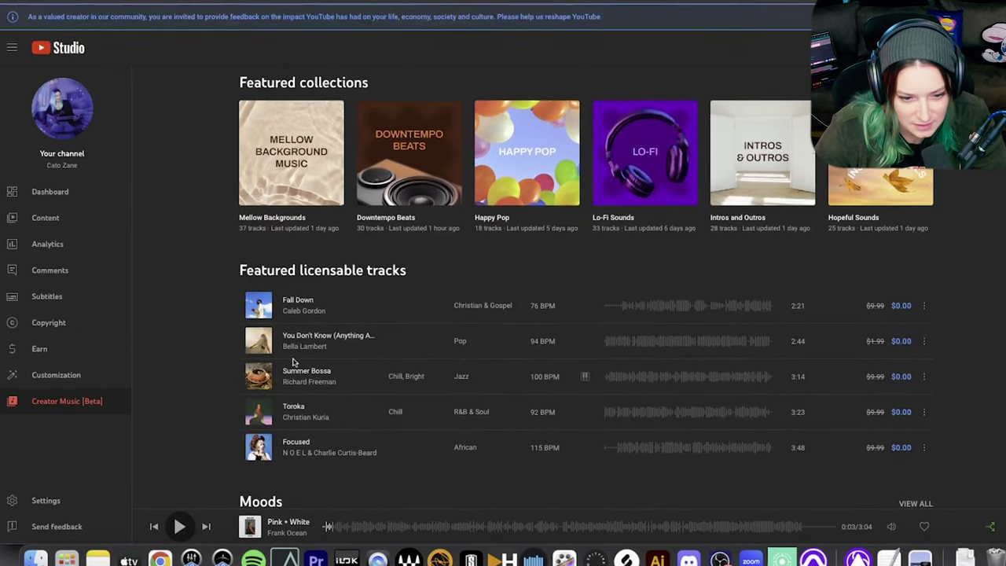
scroll(294, 362, "down", 3)
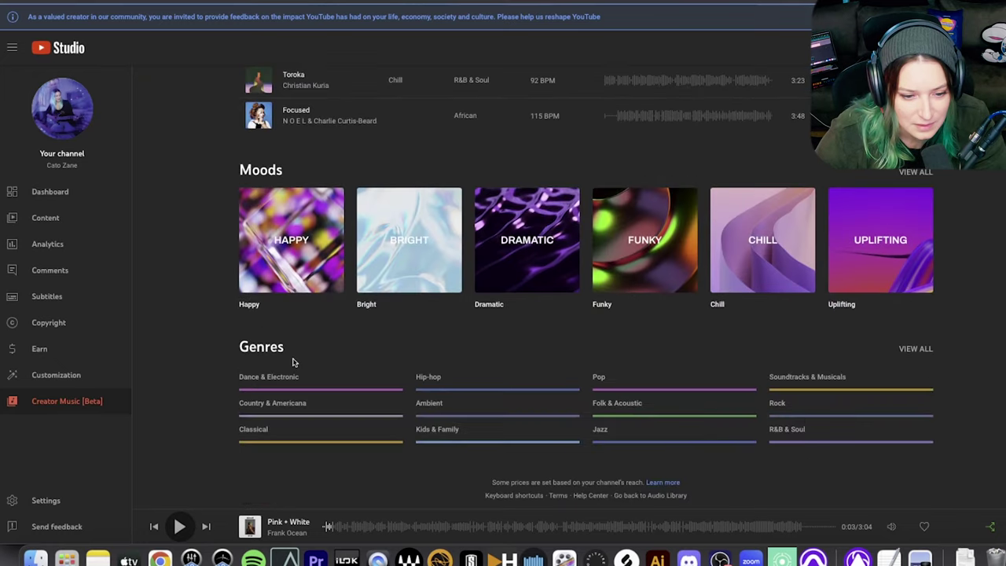
double_click(742, 158)
Step: Search Creator Music for Billie Eilish, then for Nine Inch Nails
type("billie eilish")
key("Return")
scroll(257, 266, "down", 4)
scroll(257, 266, "up", 4)
triple_click(834, 154)
key("BackSpace")
type("nine inch nails")
key("Return")
Step: Search in turn for blink 182, Converge and Fall Out Boy, then empty the search box
triple_click(762, 155)
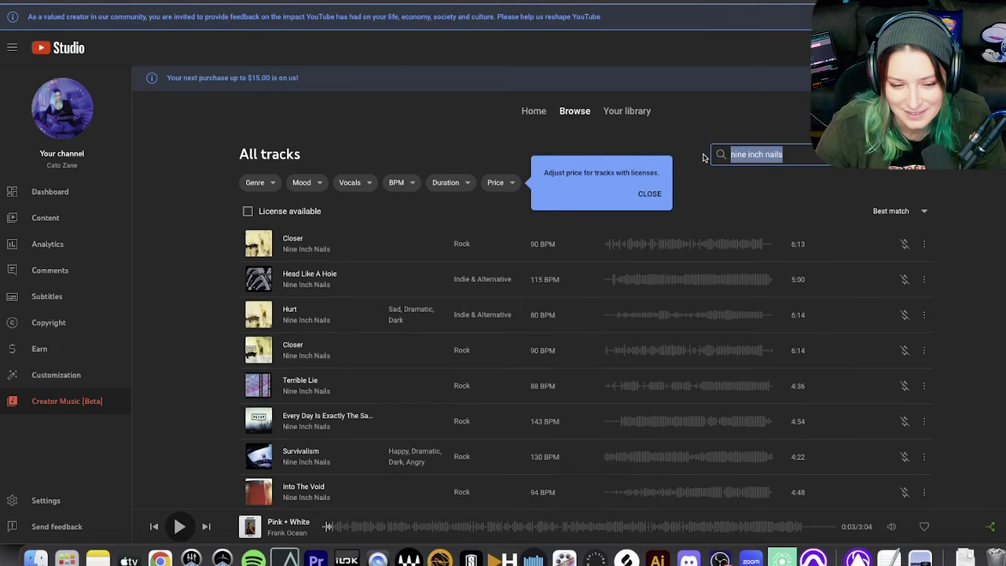
type("blink 182")
key("Return")
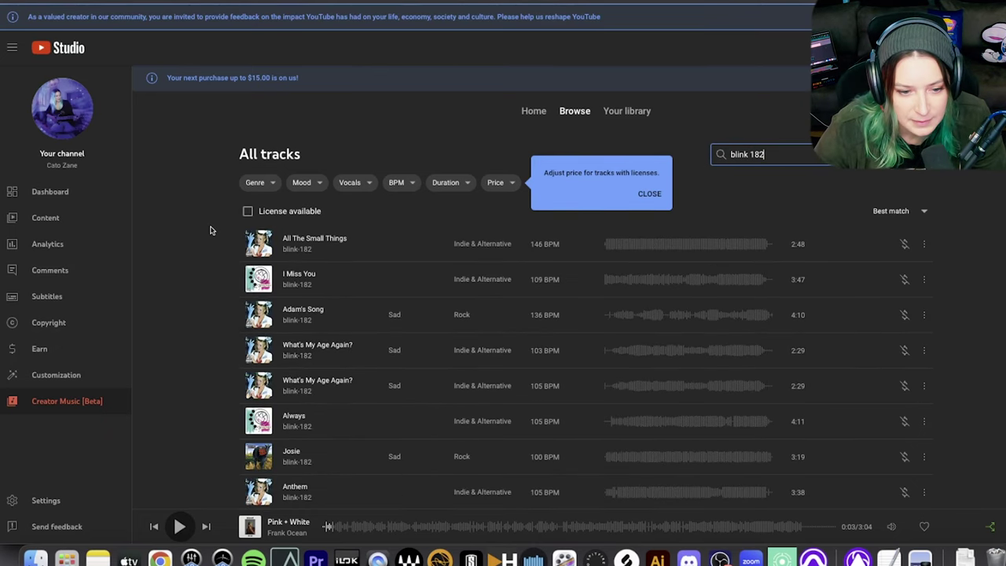
key("super+a")
type("converge")
key("Return")
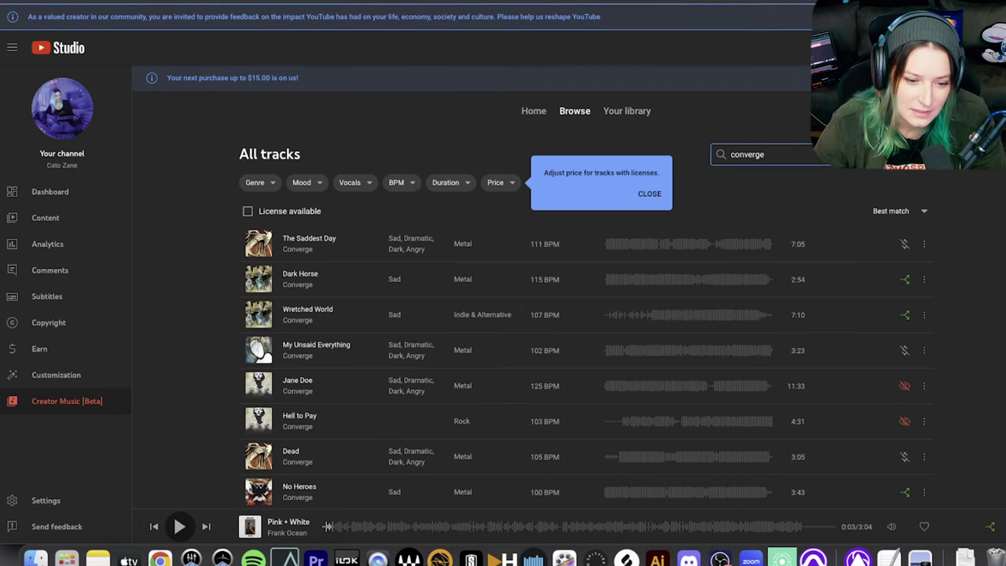
key("super+a")
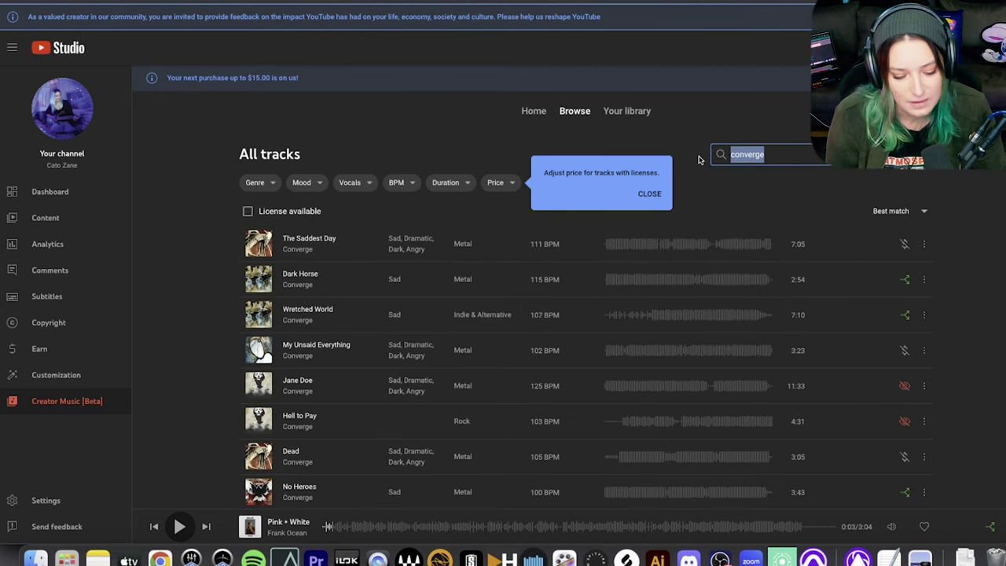
type("fall out boy")
key("Return")
key("super+a")
key("BackSpace")
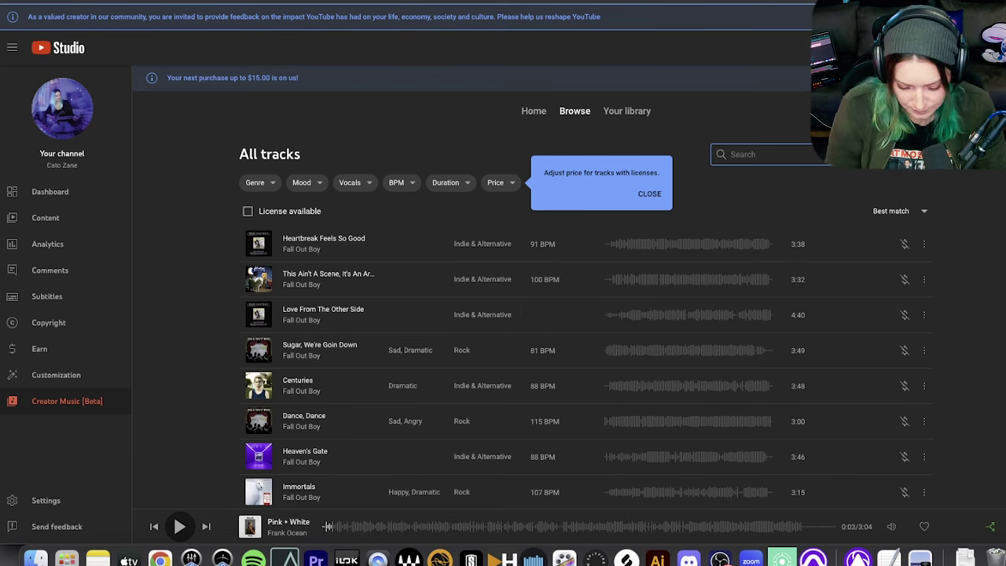
Step: Search for Atmosphere and preview its track Anymore
type("atmosphere")
key("Return")
scroll(314, 338, "down", 3)
left_click(259, 343)
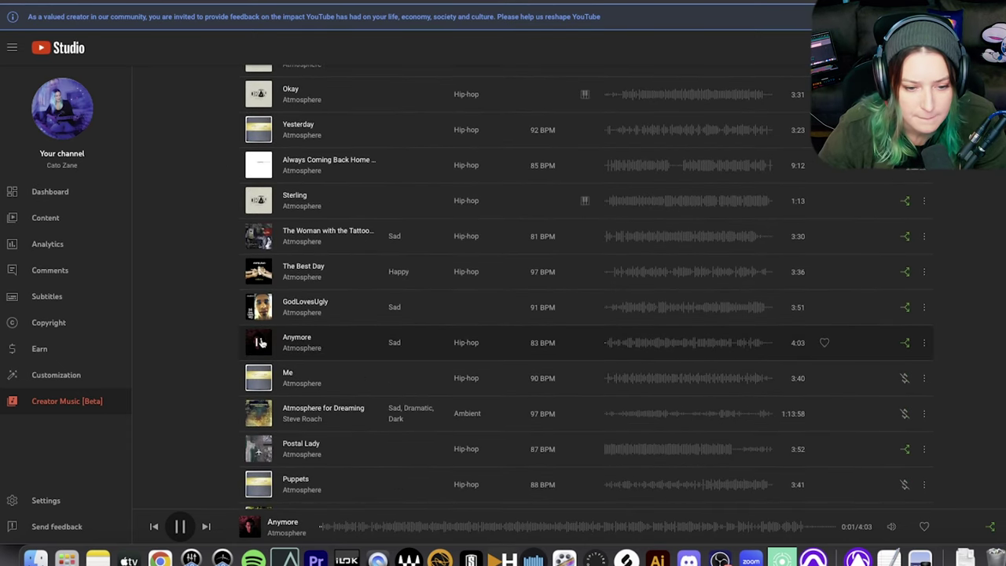
scroll(550, 315, "up", 3)
Step: Search The Head and the Heart, then Regina Spektor, and check the tracks' monetization eligibility
left_click_drag(775, 155, 753, 157)
key("super+a")
type("the head and the heart")
key("Return")
key("super+a")
type("regina spektor")
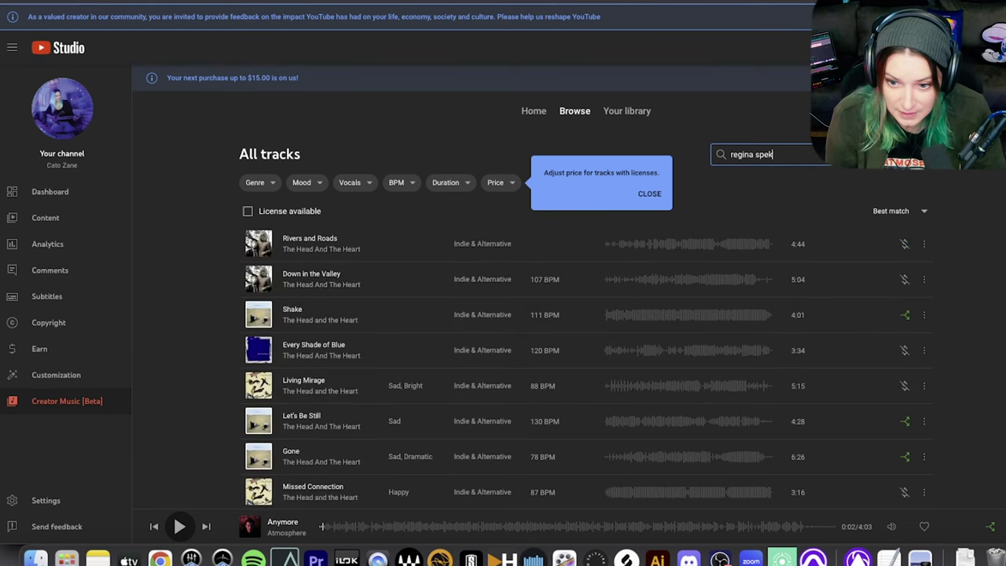
key("Return")
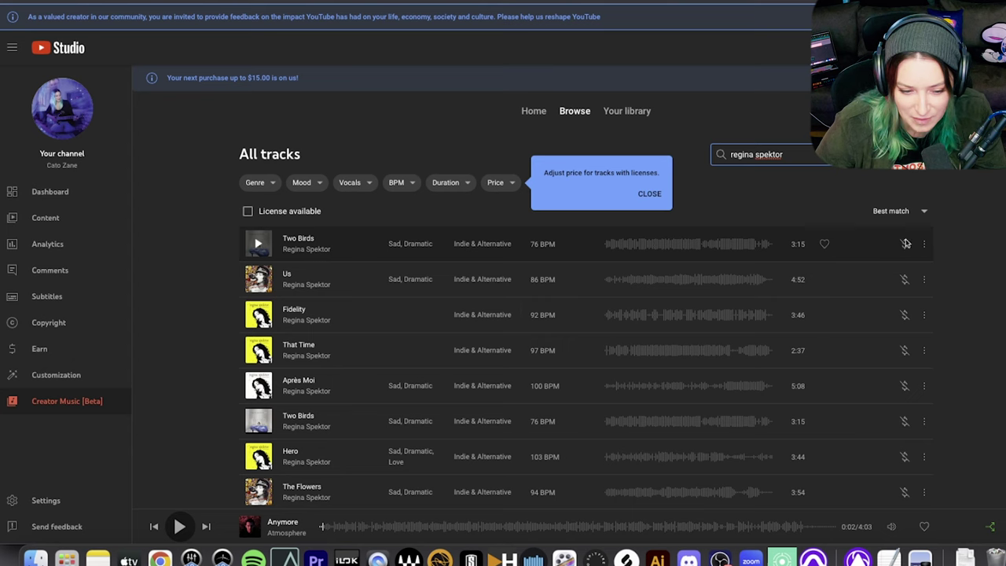
mouse_move(903, 247)
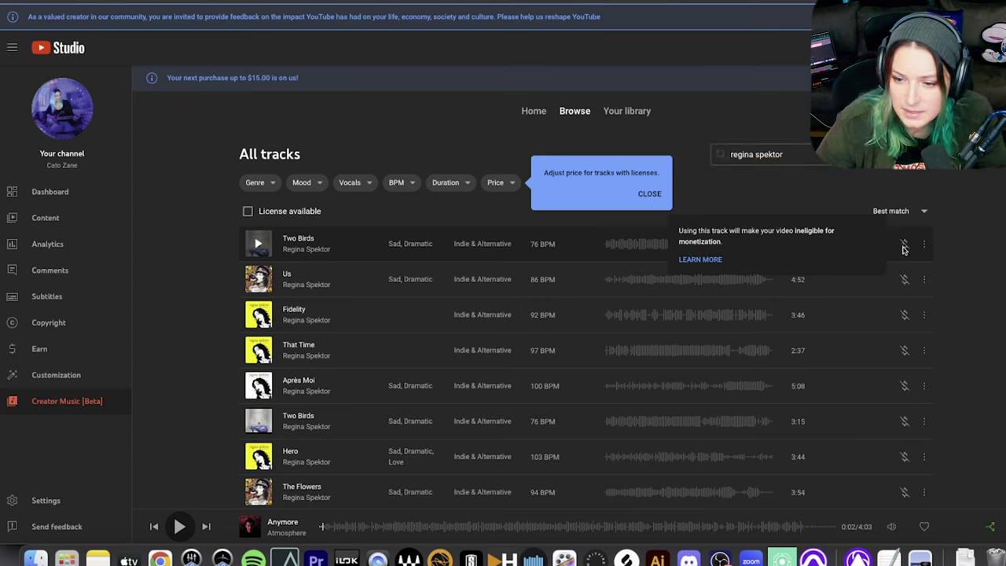
mouse_move(903, 286)
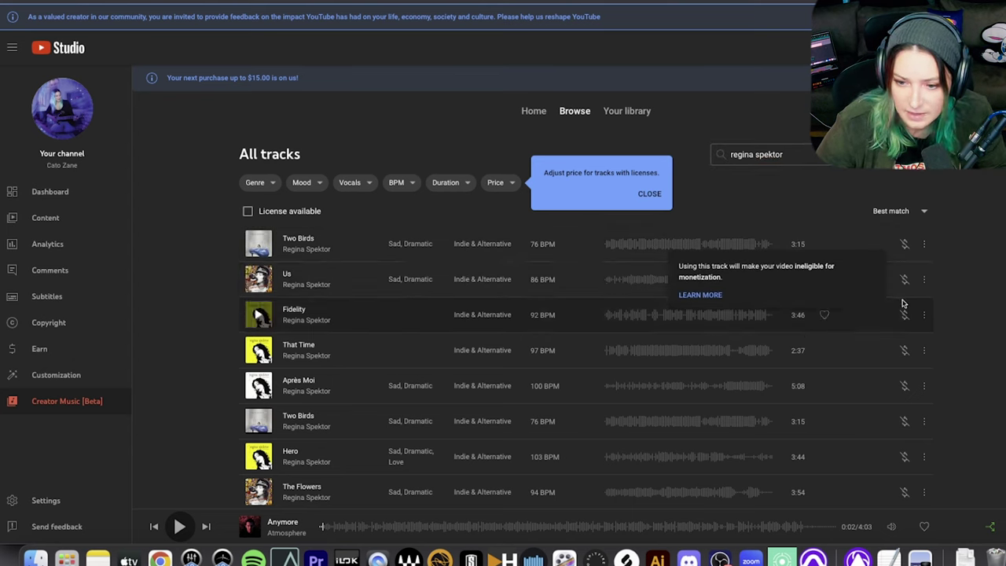
mouse_move(904, 317)
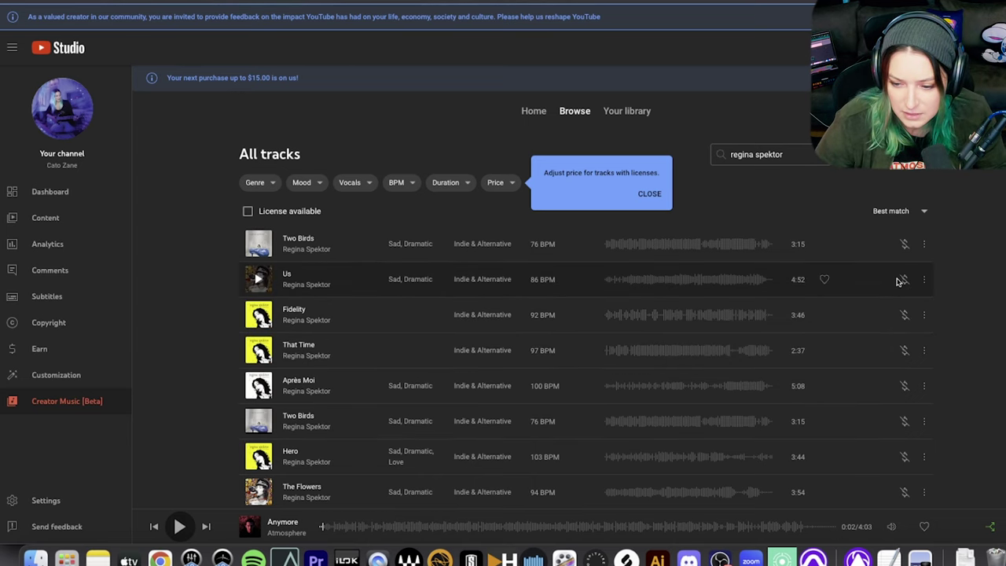
Step: Look through the price, duration, BPM, vocals, mood and genre filters without applying any
left_click(496, 182)
left_click(441, 188)
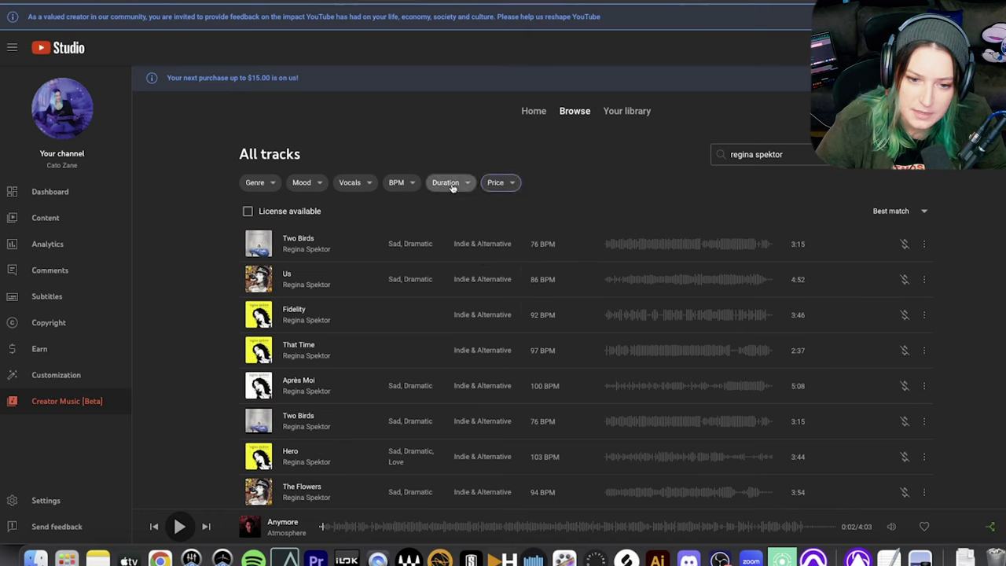
left_click(442, 185)
left_click(408, 184)
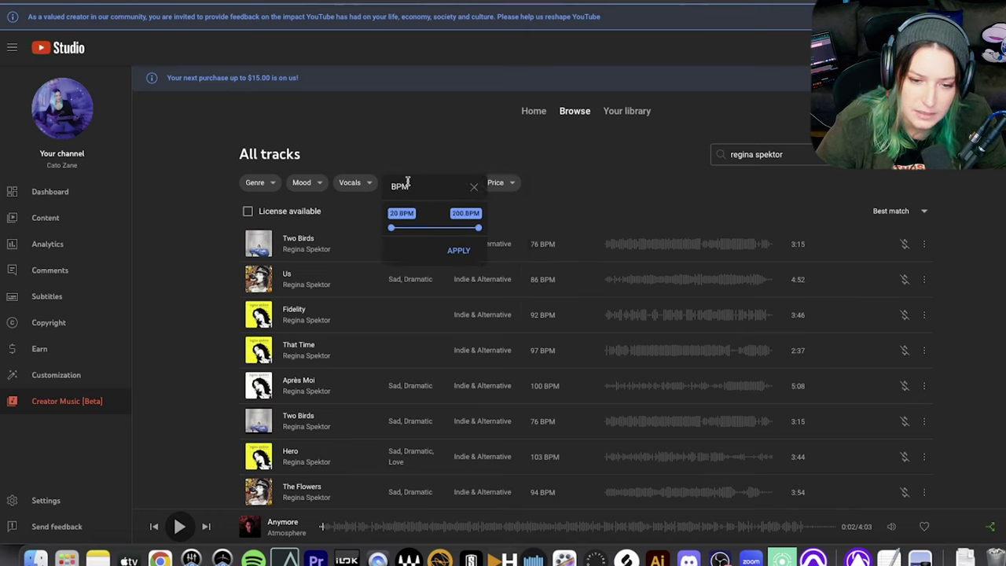
left_click(364, 185)
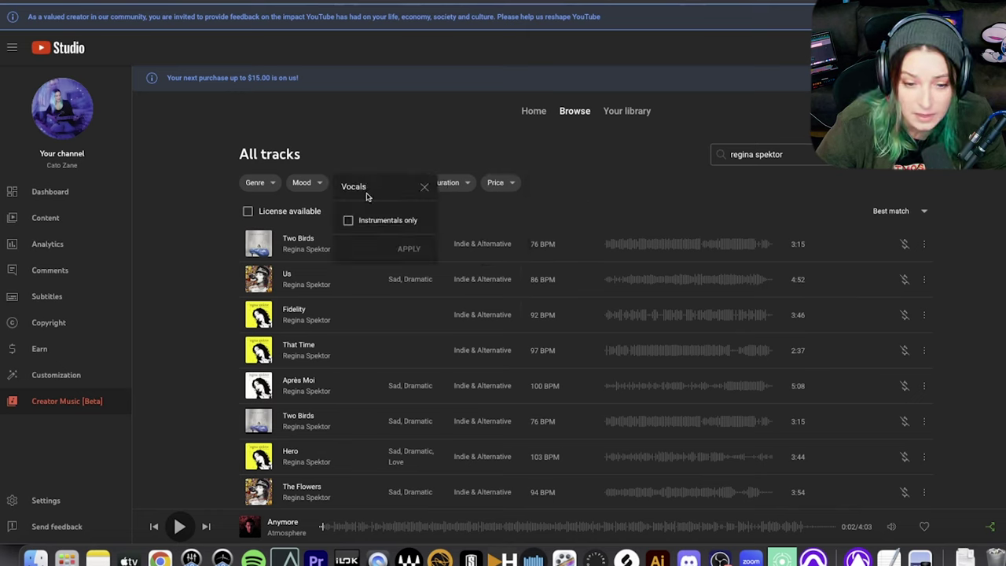
left_click(301, 182)
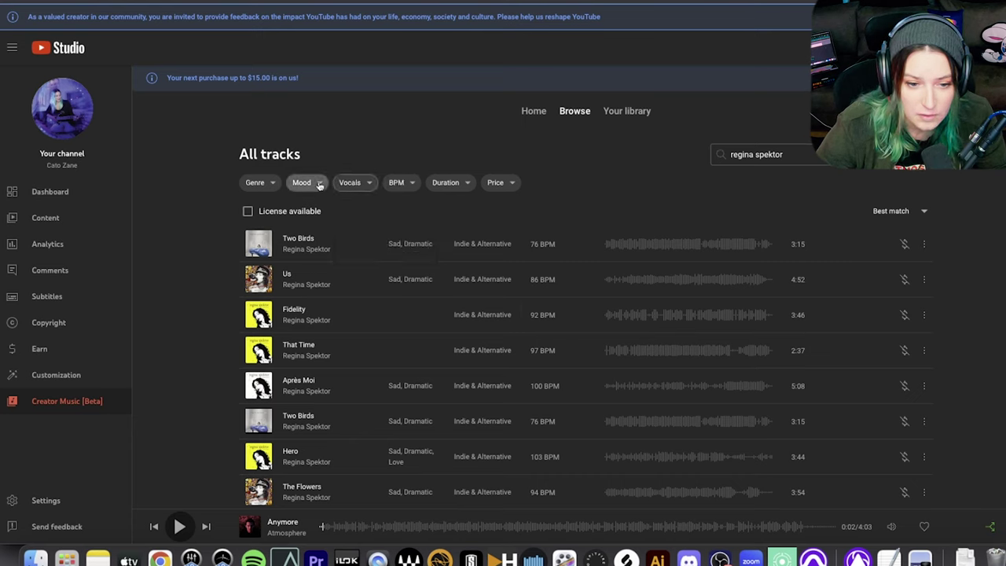
left_click(262, 185)
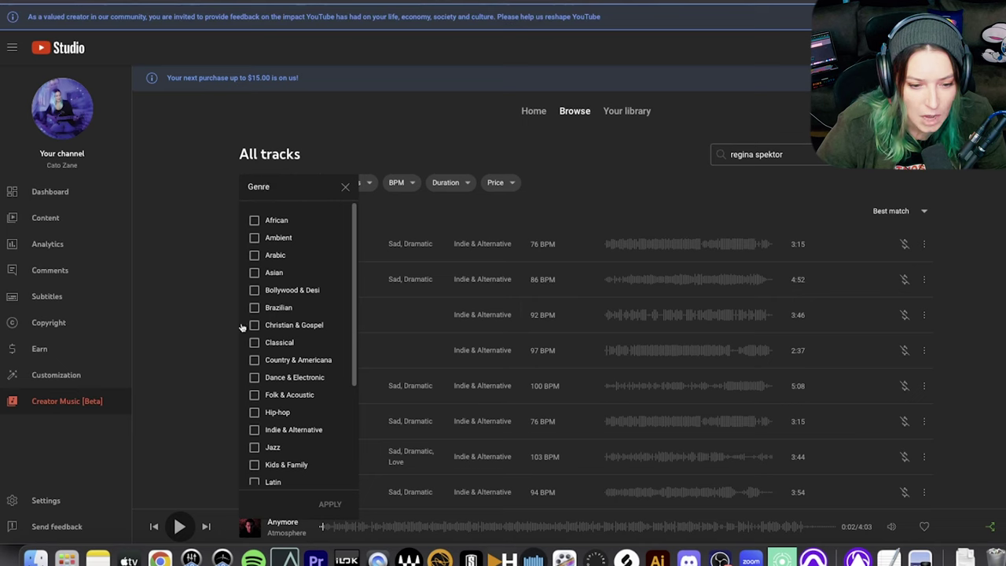
scroll(327, 372, "down", 4)
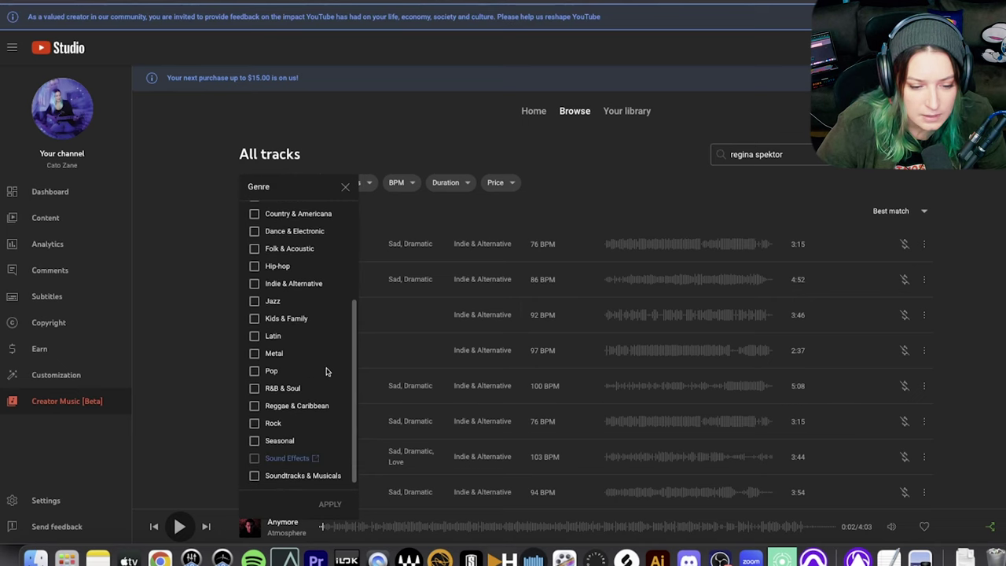
left_click(205, 331)
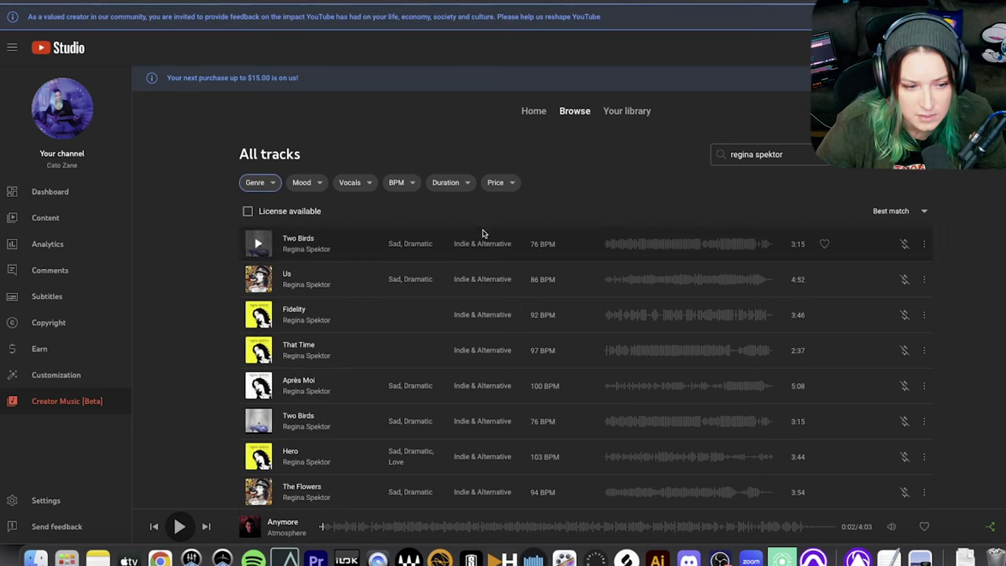
left_click_drag(802, 157, 711, 150)
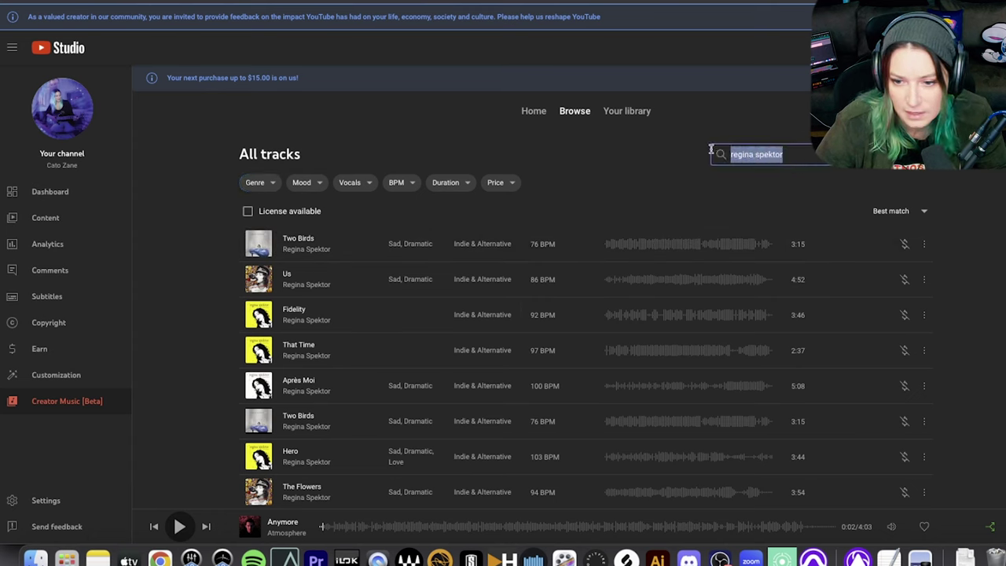
Step: Search for 'atmosphere' to list tracks like Thanxiety, Okay and Yesterday
type("atmosphere")
key("Return")
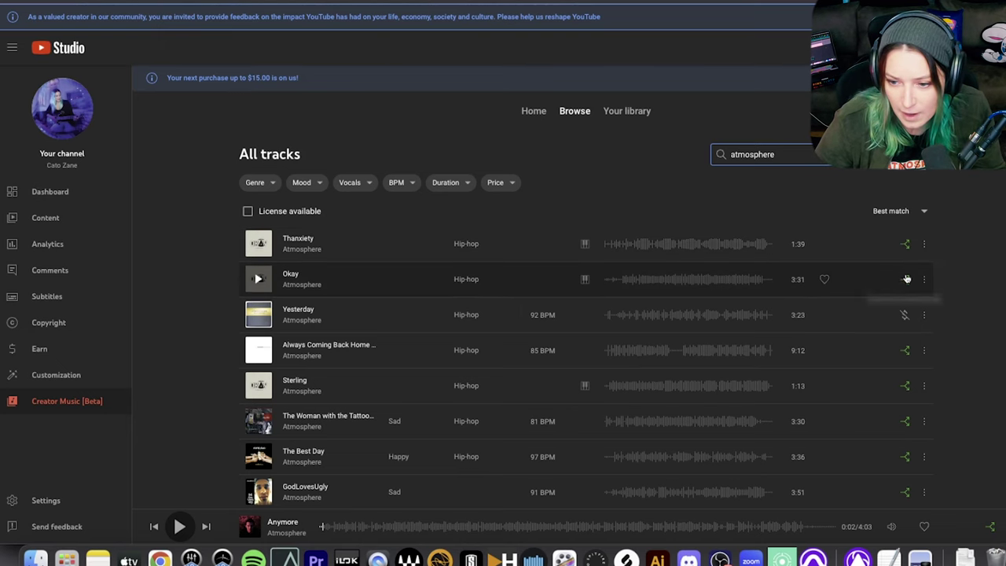
mouse_move(904, 318)
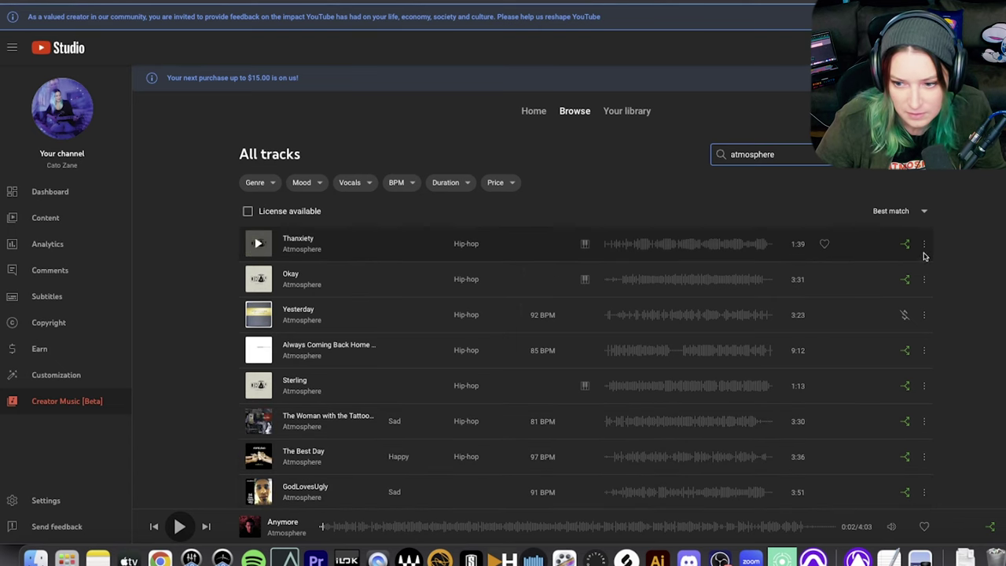
Step: Review Thanxiety's usage details and why download is unavailable, then dismiss and reopen its options
left_click(925, 243)
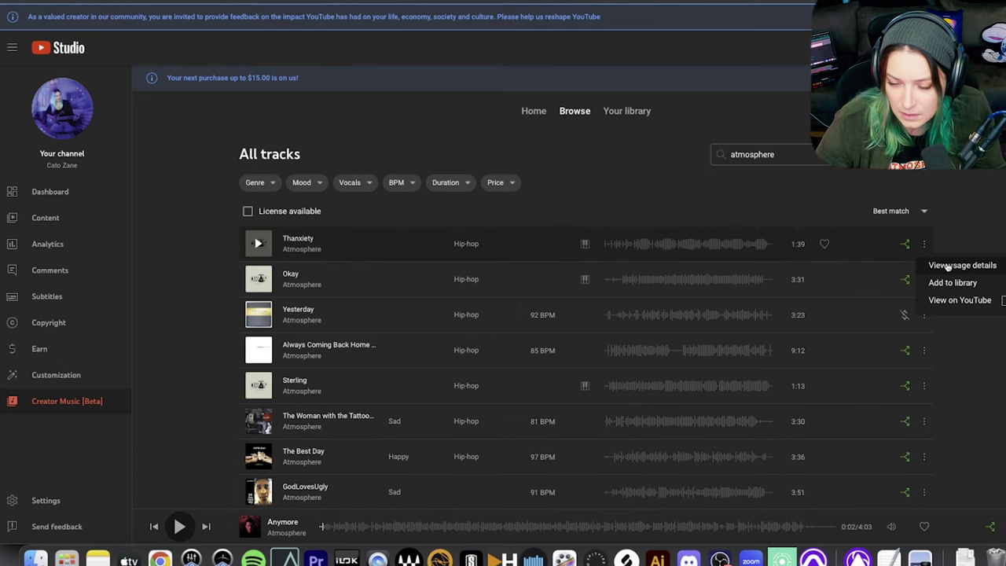
left_click(947, 266)
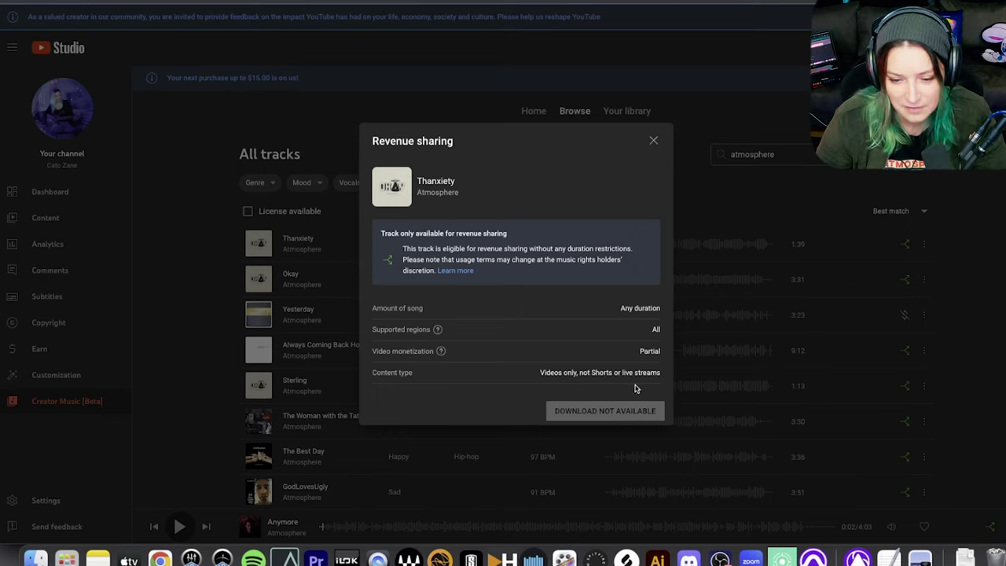
mouse_move(627, 419)
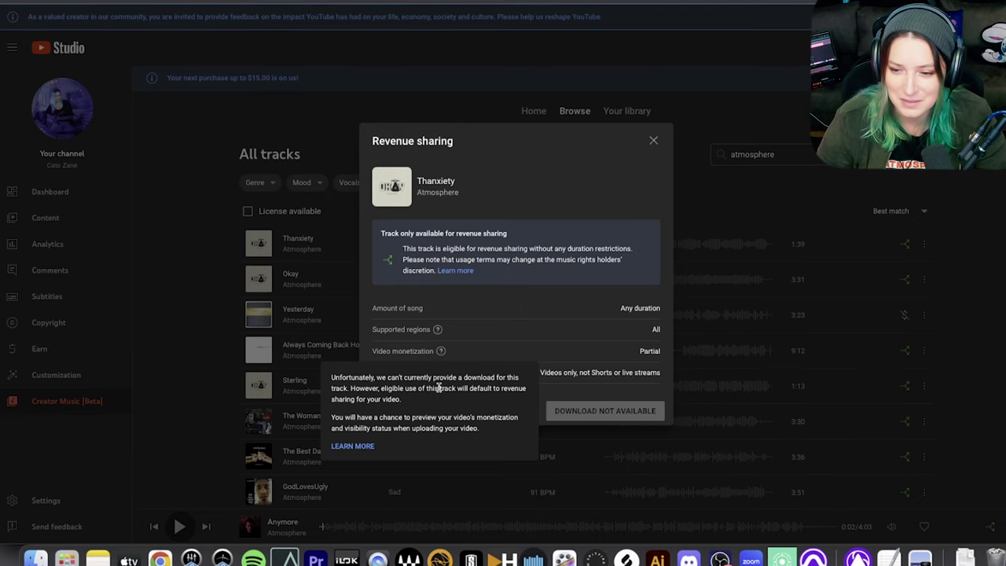
left_click(334, 445)
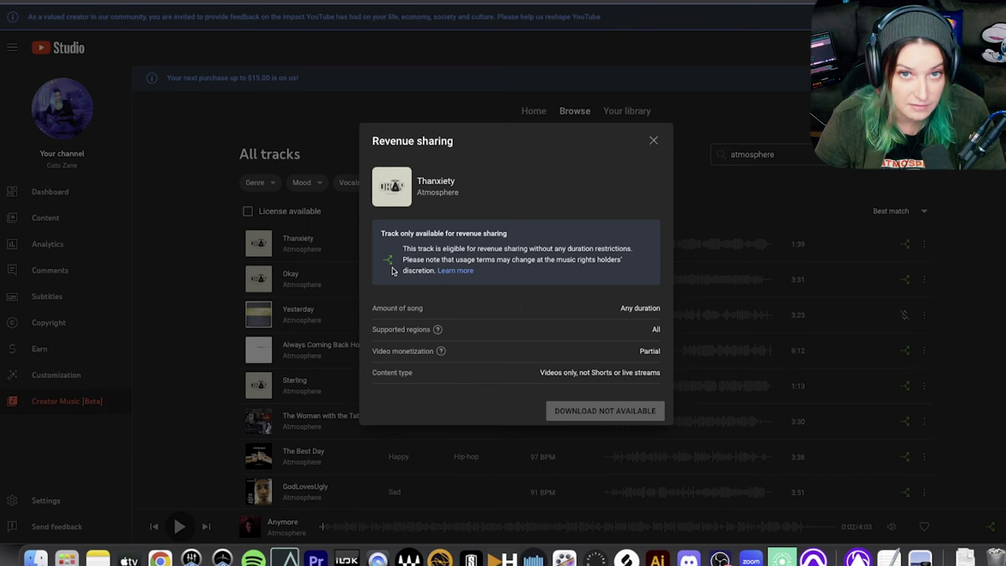
key("Escape")
left_click(924, 244)
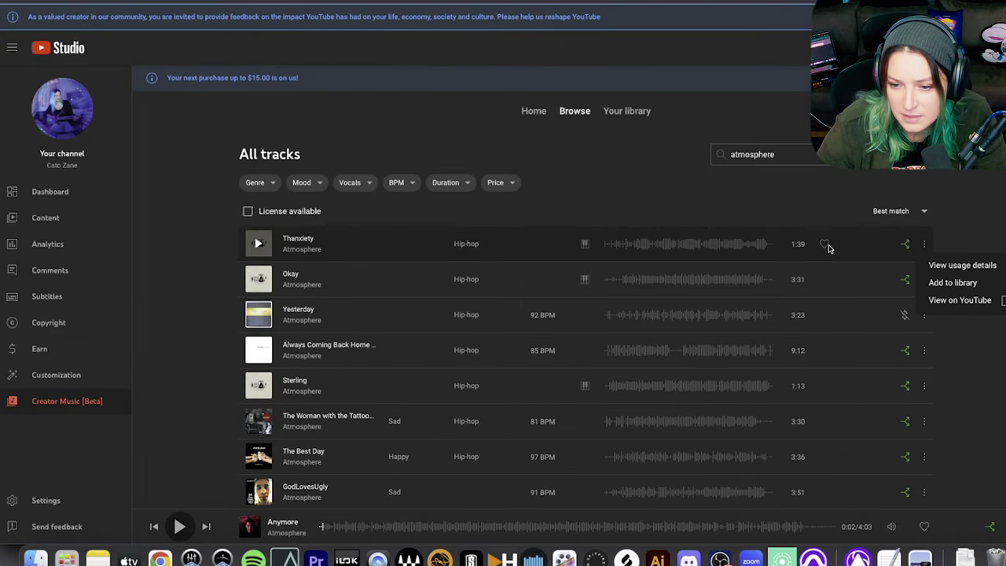
Step: Add Thanxiety to the library, filter to licensable tracks, and open ATMOSPHERE's $0.00 license details
left_click(953, 284)
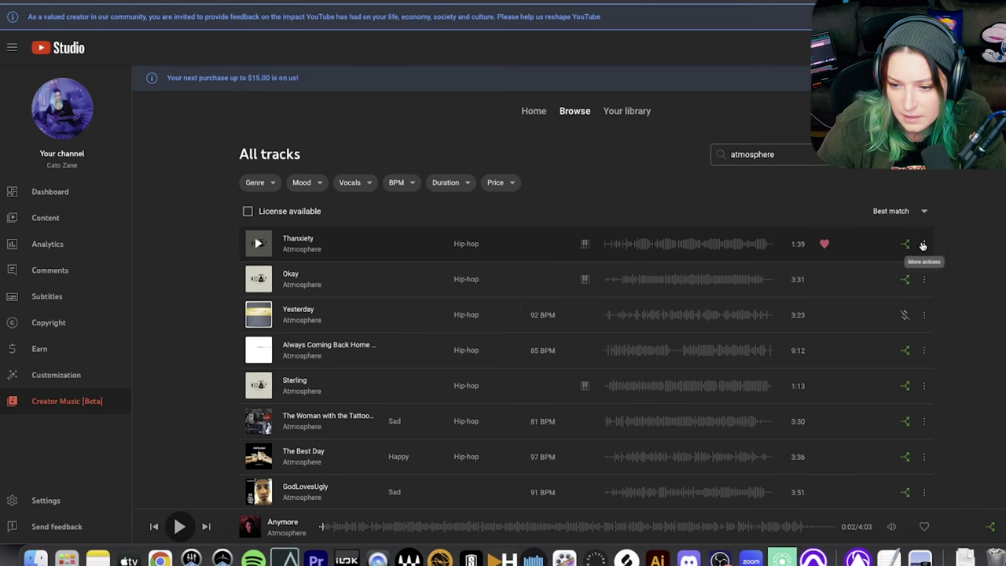
left_click(248, 211)
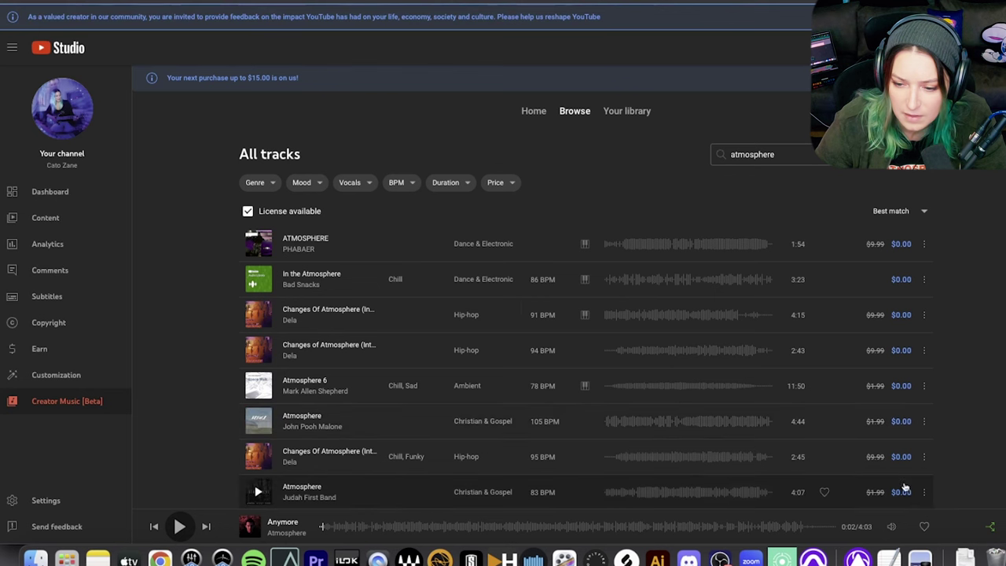
scroll(980, 389, "down", 2)
scroll(980, 389, "down", 2)
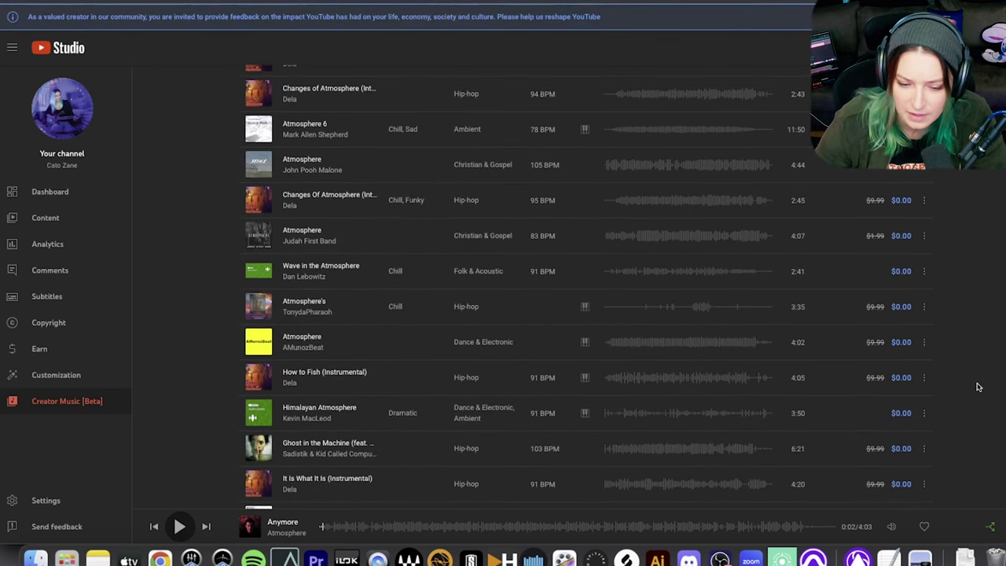
scroll(979, 387, "down", 4)
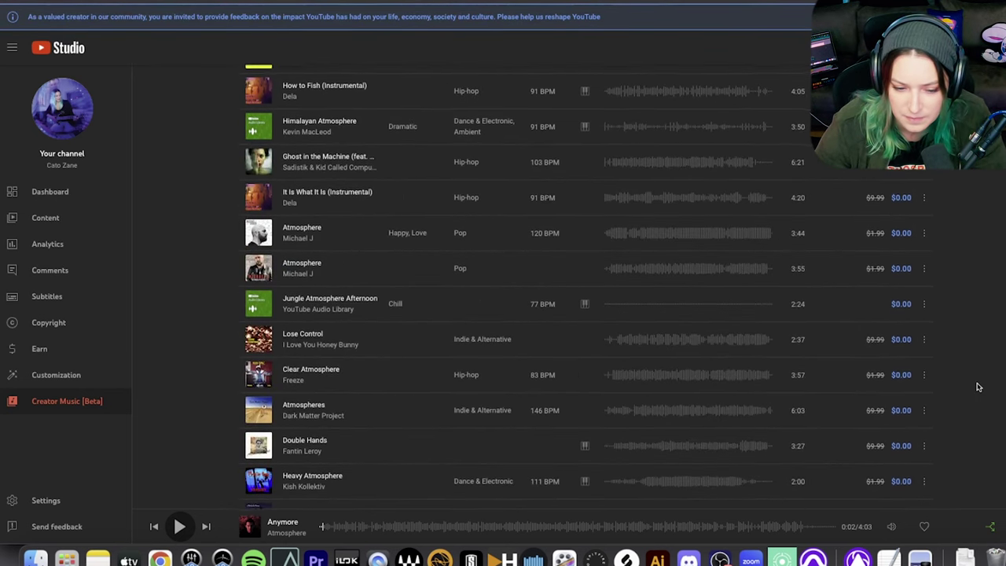
scroll(978, 387, "down", 2)
scroll(979, 387, "up", 7)
scroll(978, 387, "up", 2)
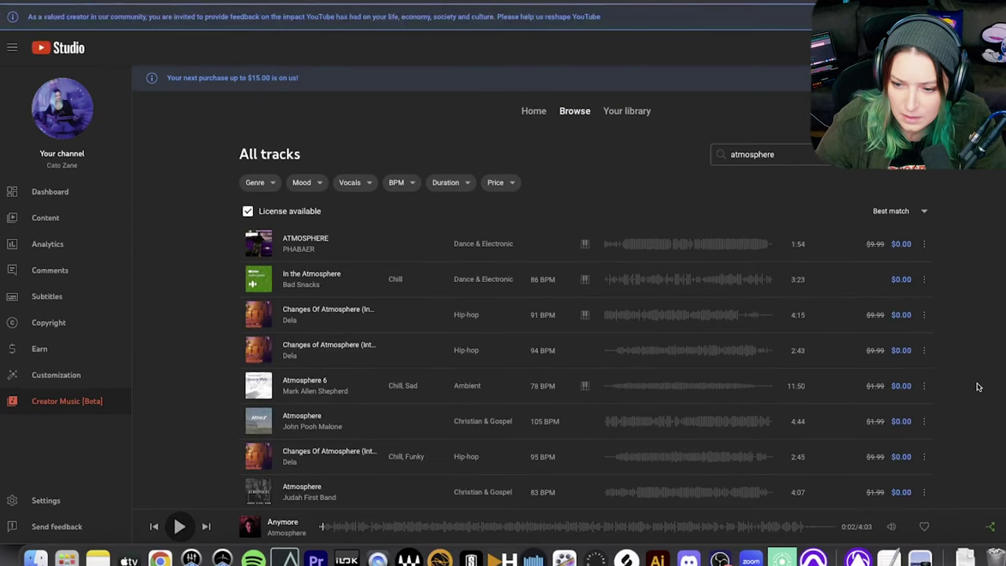
left_click(925, 244)
left_click(939, 284)
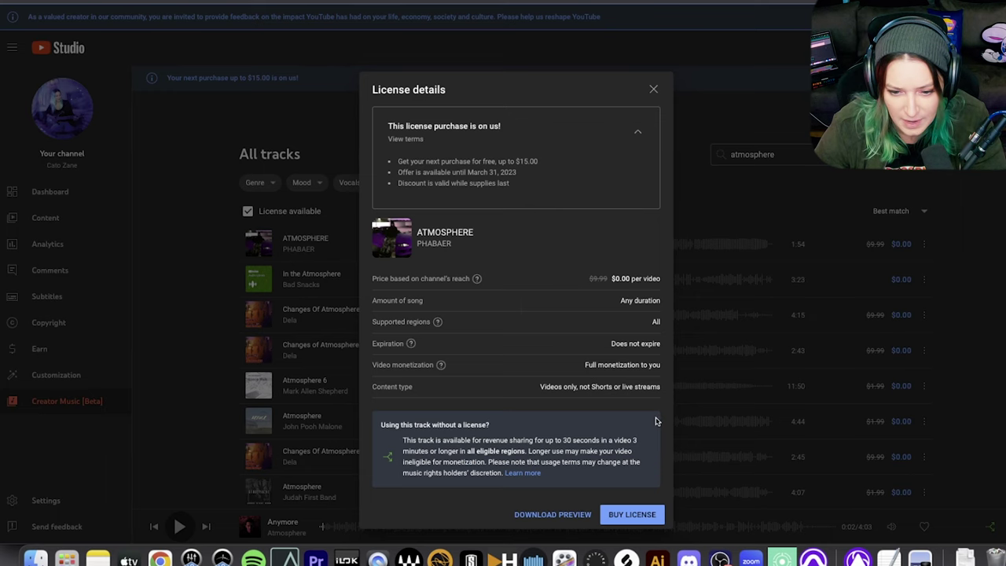
Step: Try buying the free ATMOSPHERE license, which returns an error, then close the License details dialog
left_click(634, 512)
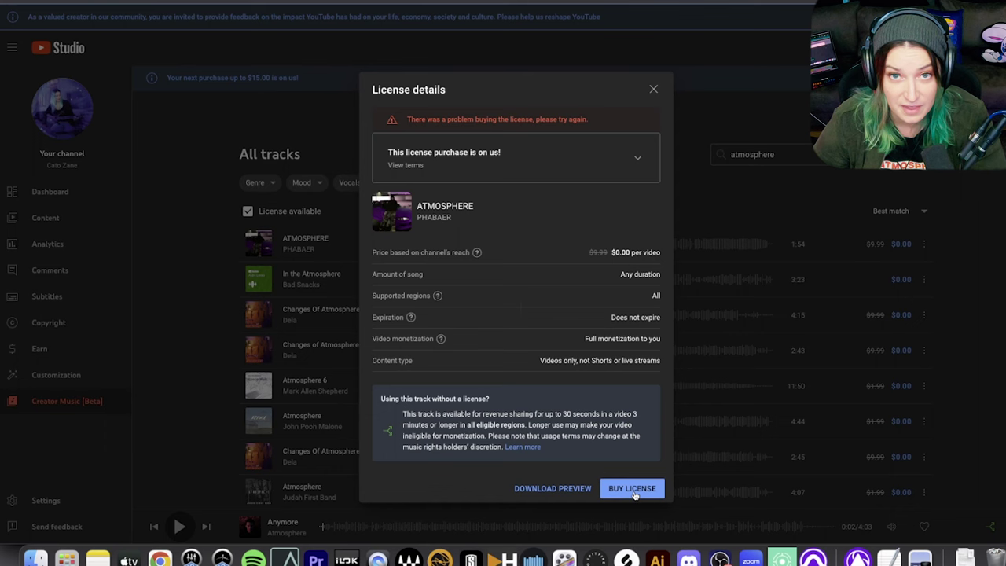
left_click(653, 89)
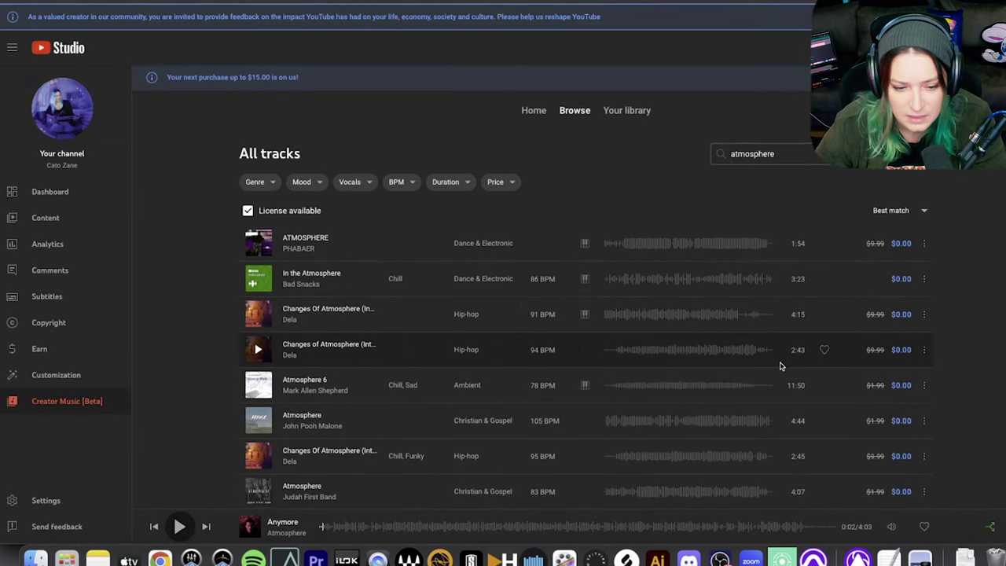